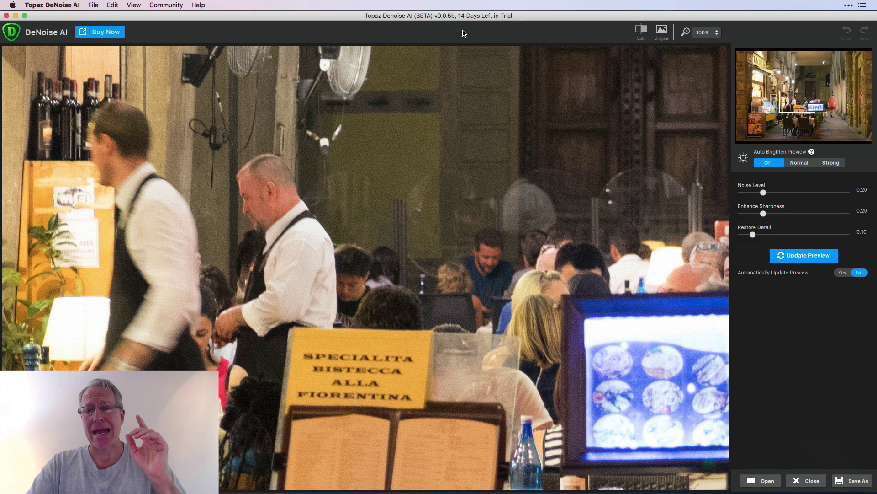
click(641, 31)
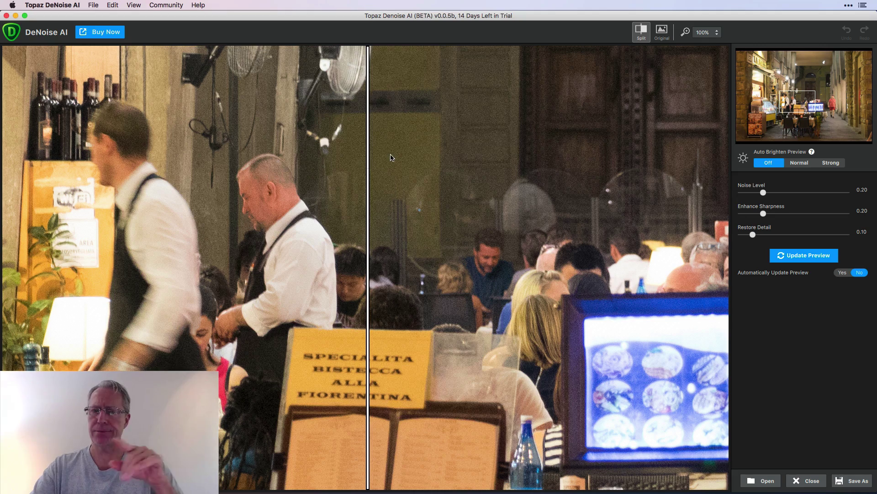
drag(368, 160, 394, 143)
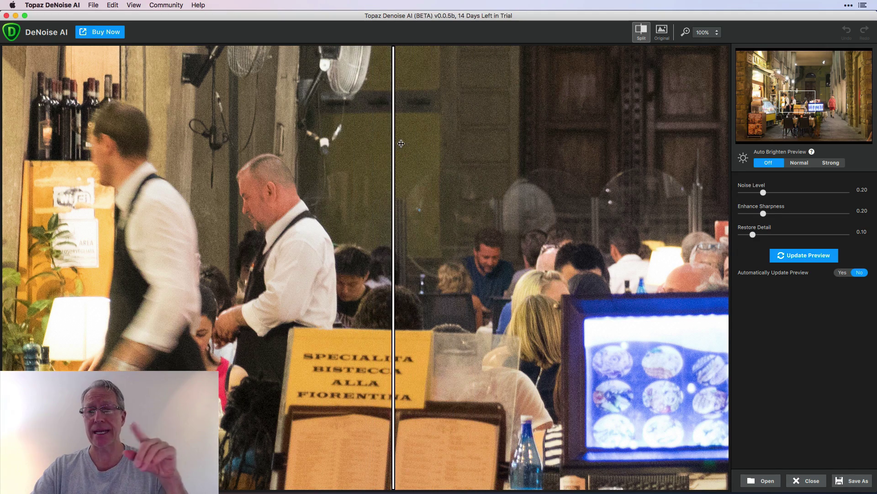
click(642, 35)
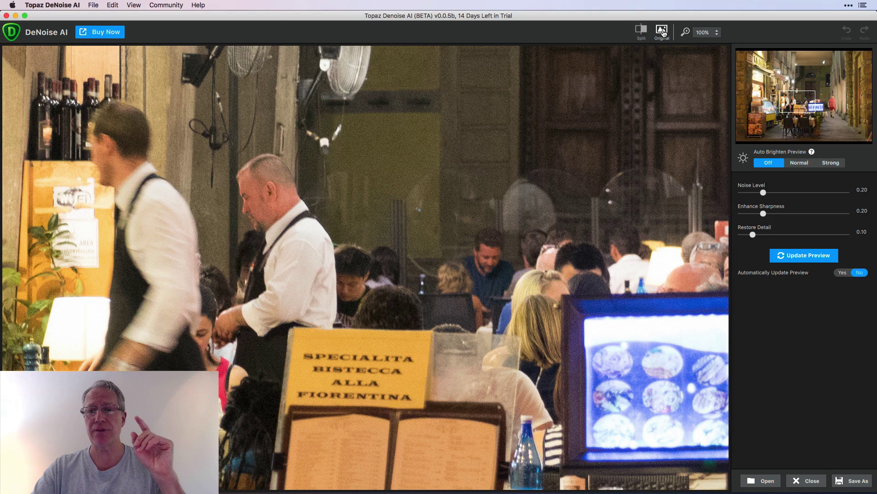
click(663, 32)
click(664, 32)
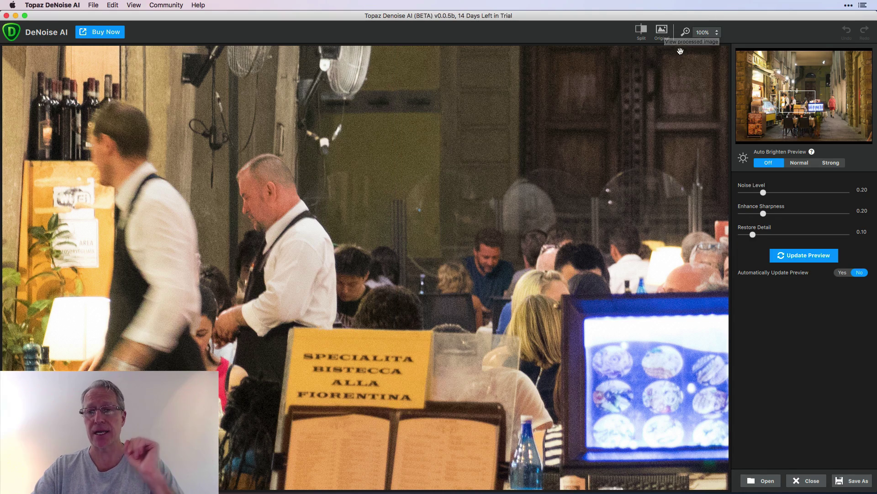
click(704, 33)
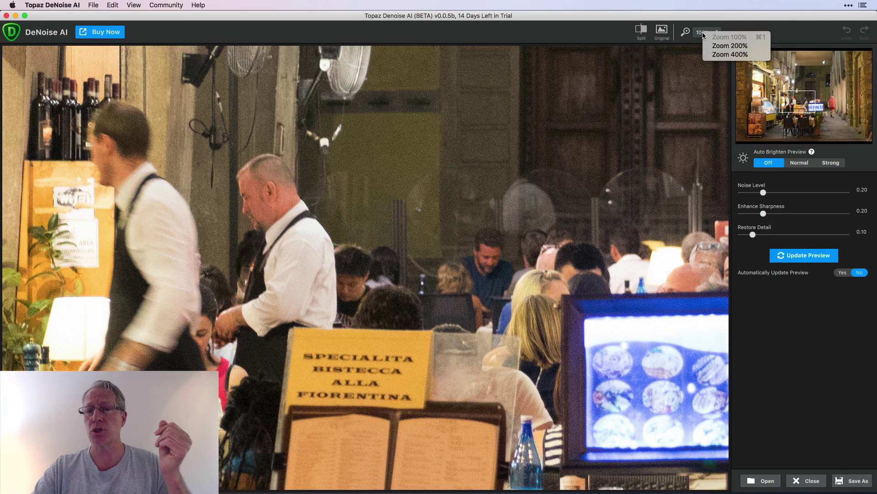
click(780, 34)
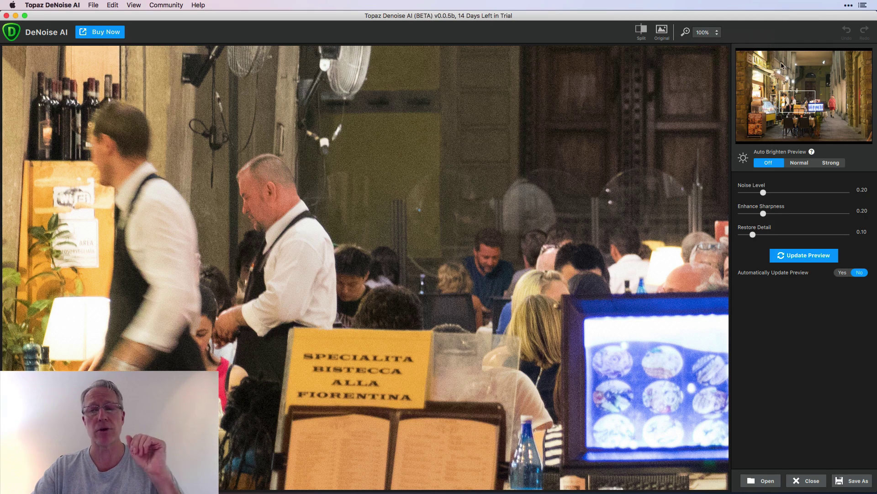
Step: Pan the restaurant preview upward to show the wall fans above the two waiters
mouse_move(799, 99)
mouse_down()
mouse_move(817, 76)
mouse_move(787, 82)
mouse_move(799, 100)
mouse_up()
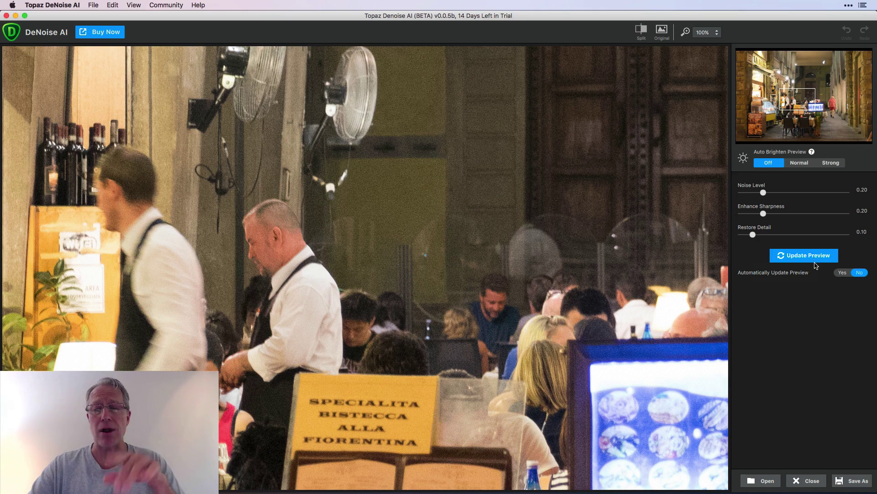
Step: Render the denoised preview of the newly shown restaurant area at 0.20/0.20/0.10
click(799, 254)
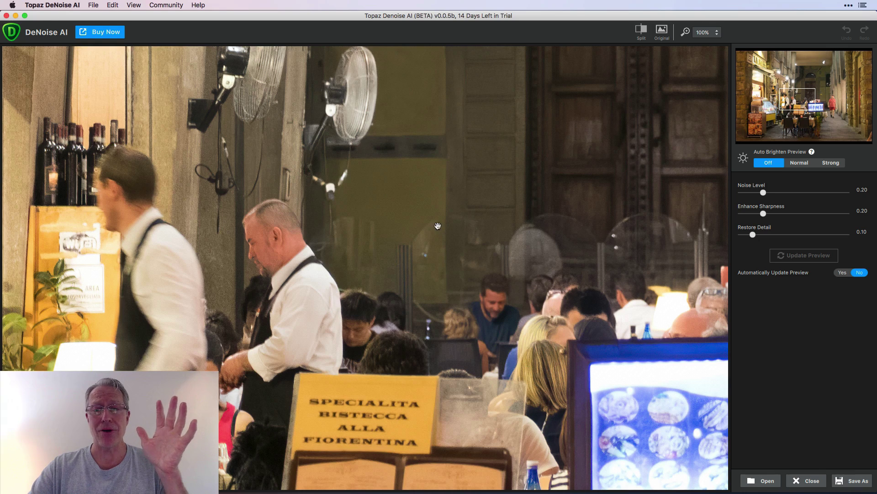
Step: Compare original and denoised waiters in split view, then pan to the shuttered facade and barred window
click(641, 33)
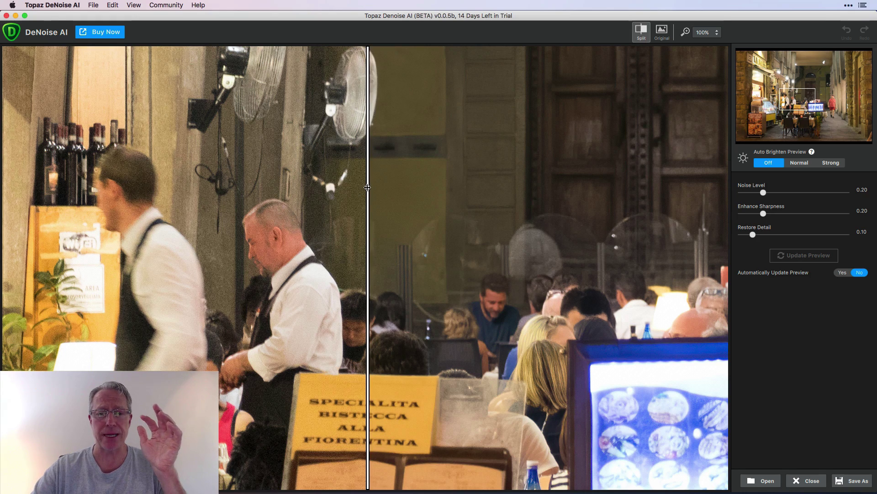
drag(368, 191, 416, 172)
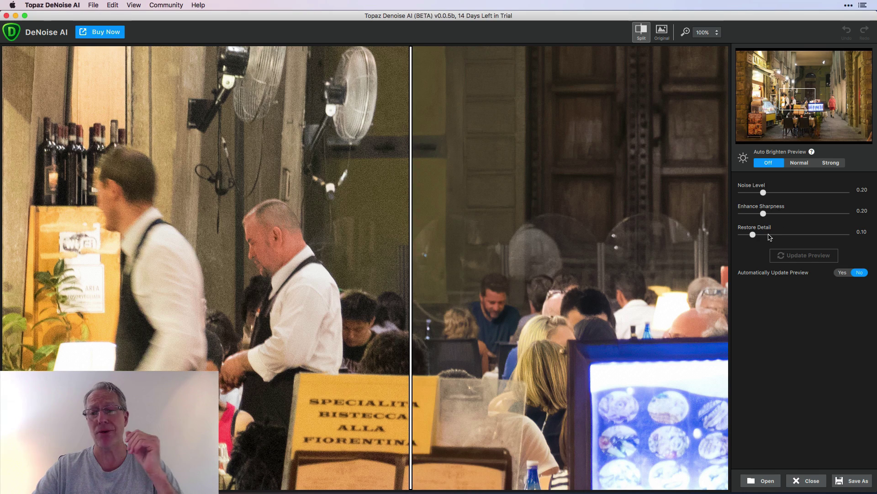
drag(409, 168, 192, 216)
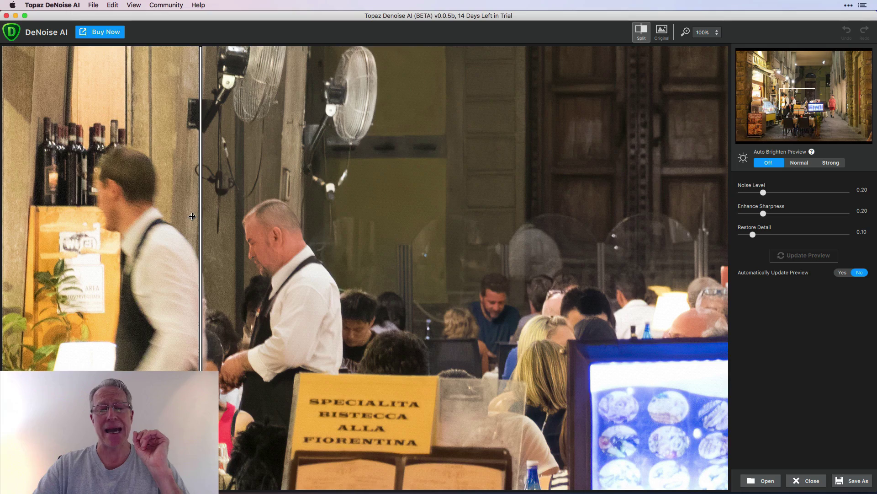
drag(201, 189, 270, 200)
drag(792, 102, 822, 83)
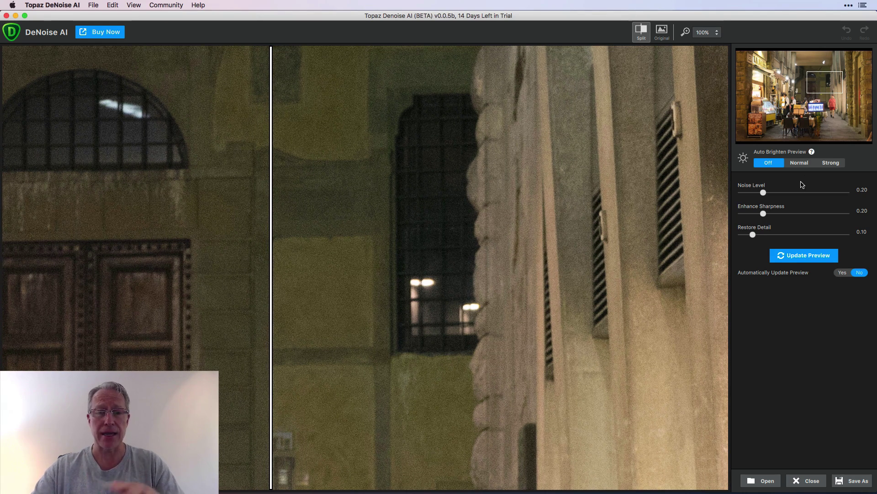
Step: Render the building walls, compare them across the split, then pan to the red-shirted man
click(810, 259)
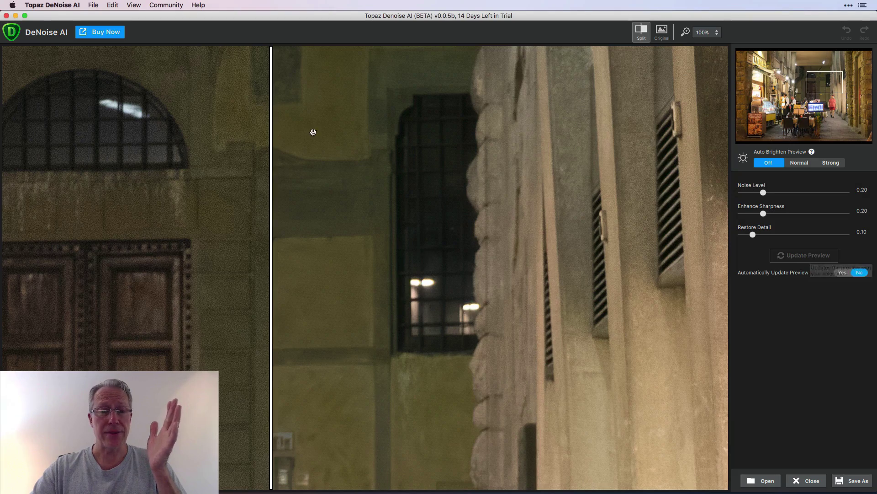
drag(271, 132, 307, 116)
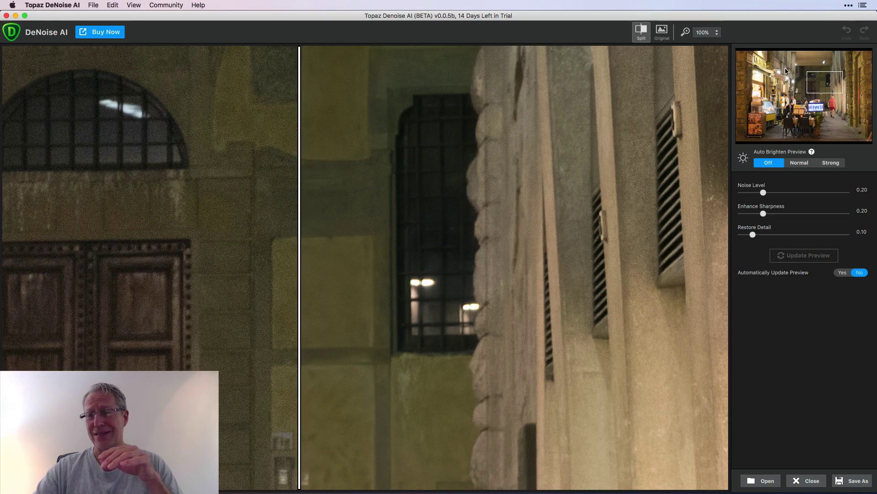
drag(841, 84, 840, 100)
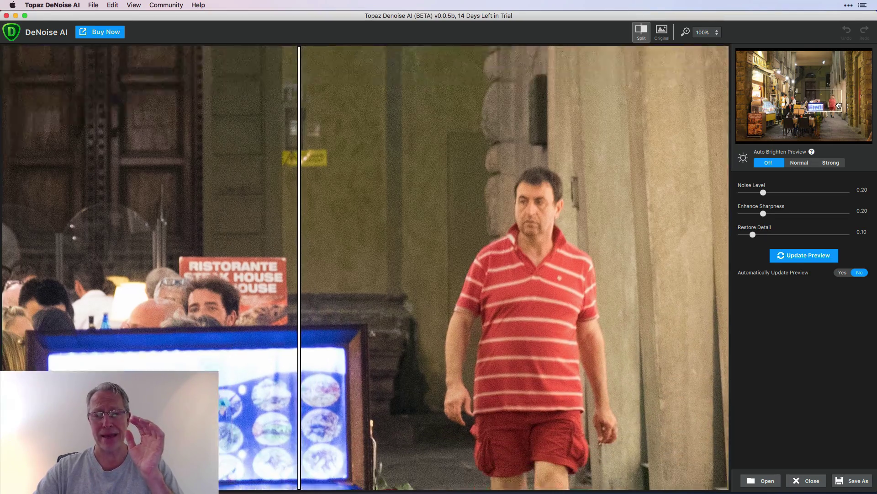
Step: Render the area around the man in the red striped shirt and widen the original side to compare
drag(839, 106, 839, 107)
click(813, 255)
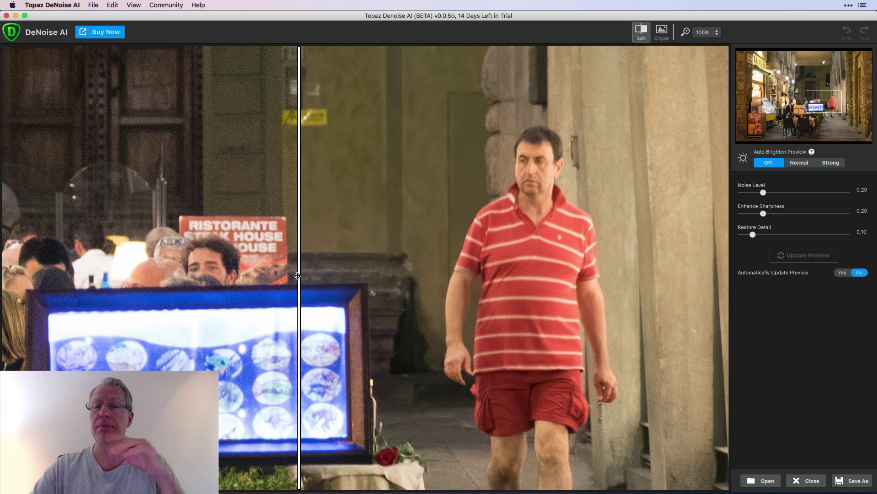
drag(298, 276, 404, 158)
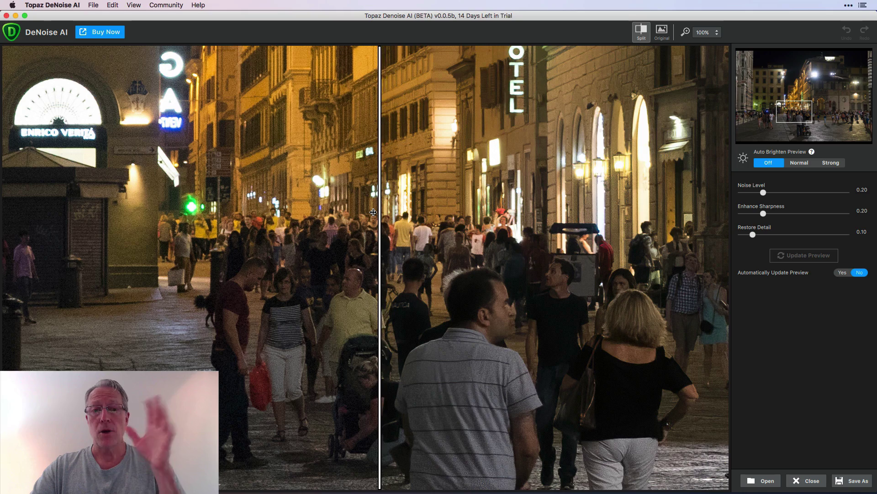
Step: Raise Noise Level to 0.65 and re-render the Florence night street preview
drag(379, 188, 350, 213)
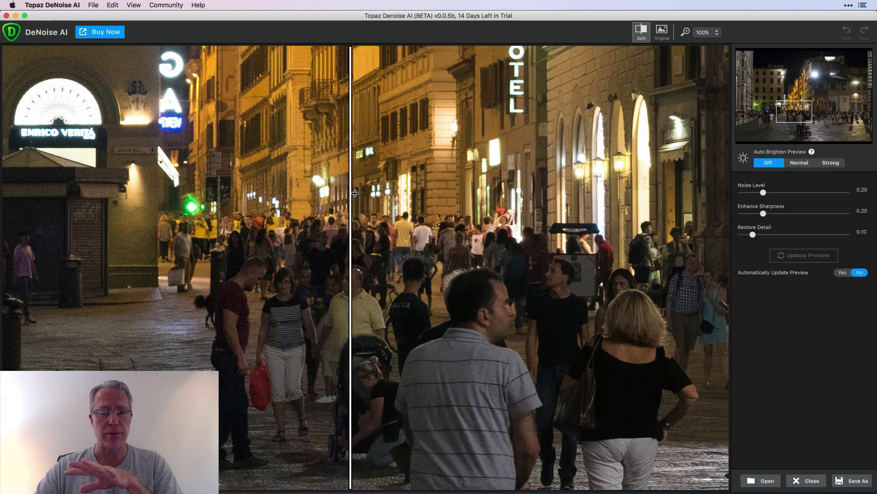
click(810, 193)
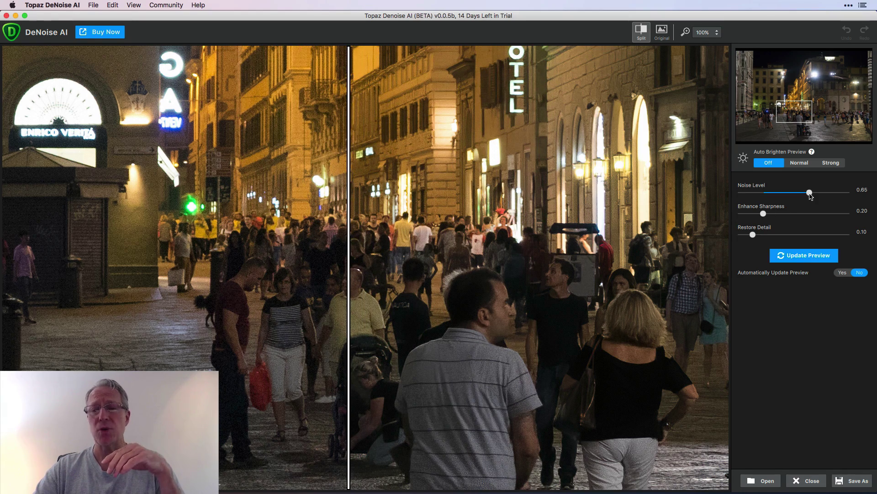
click(812, 256)
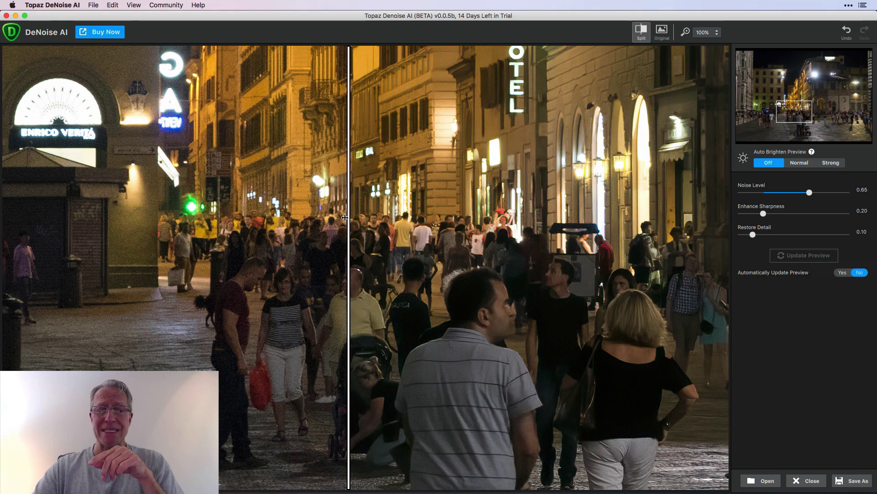
Step: Compare the 0.65 result with the original across the crowd, buildings and left storefront
drag(348, 219, 275, 243)
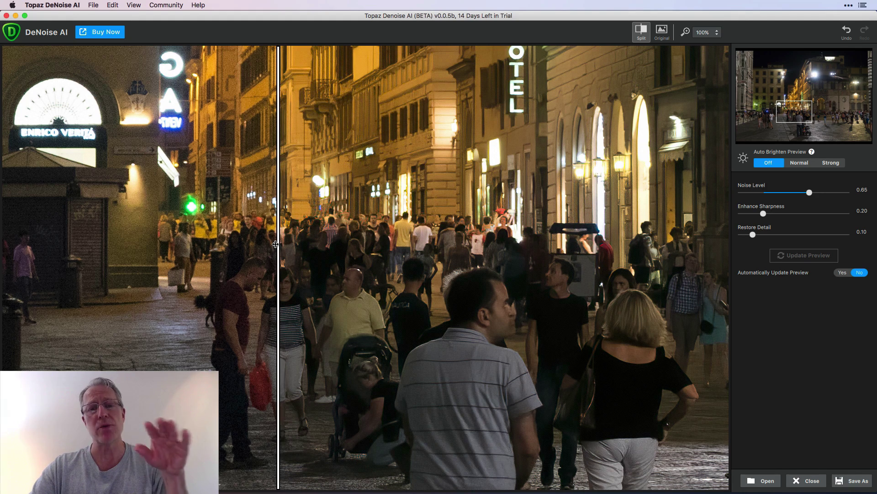
drag(276, 223, 197, 218)
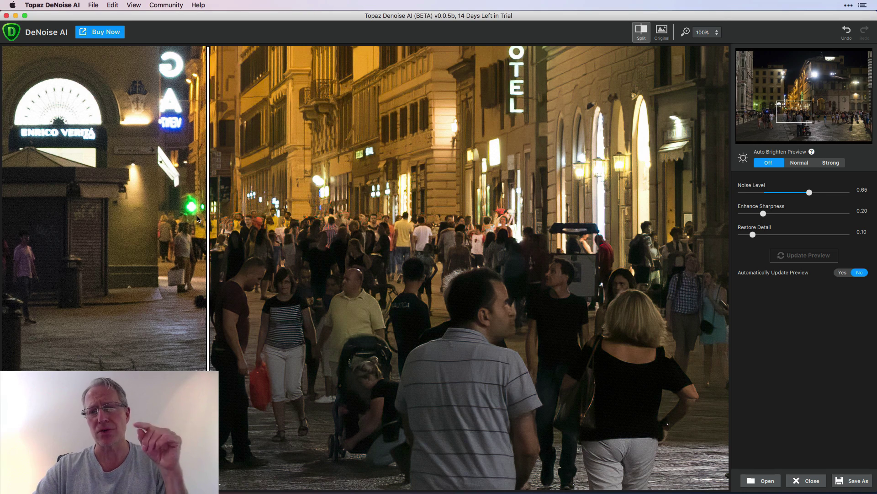
drag(199, 219, 178, 201)
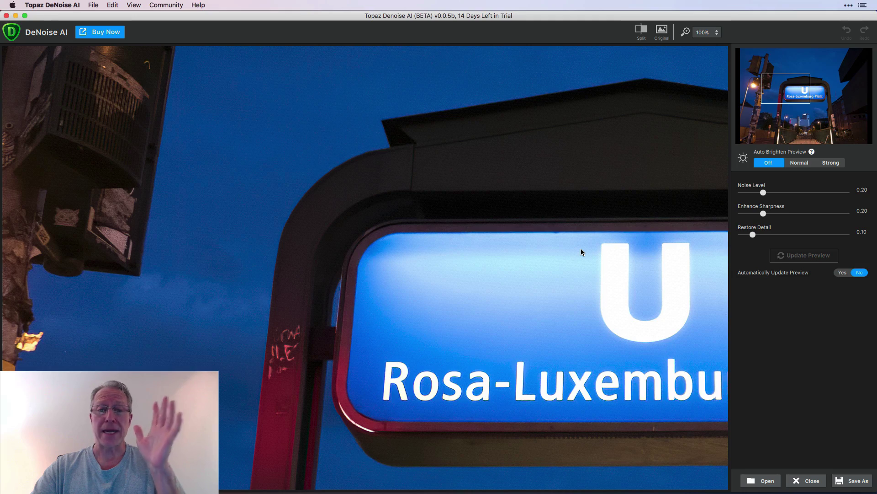
click(642, 32)
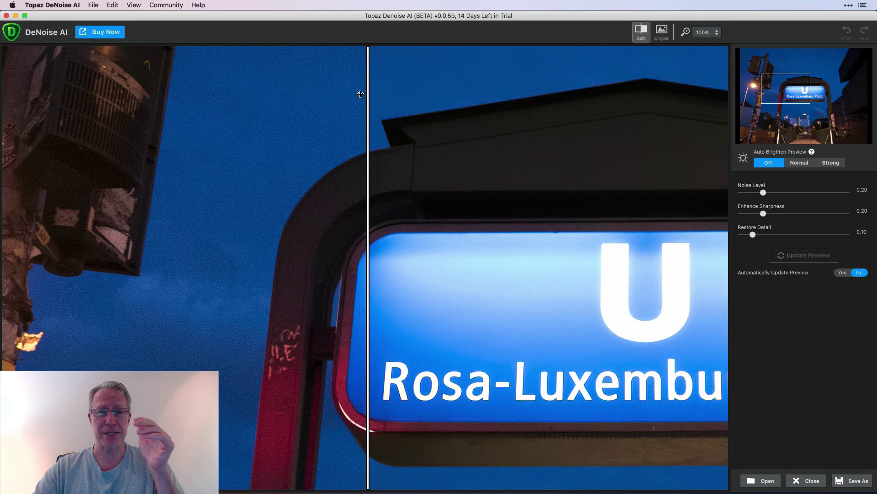
drag(368, 95, 455, 99)
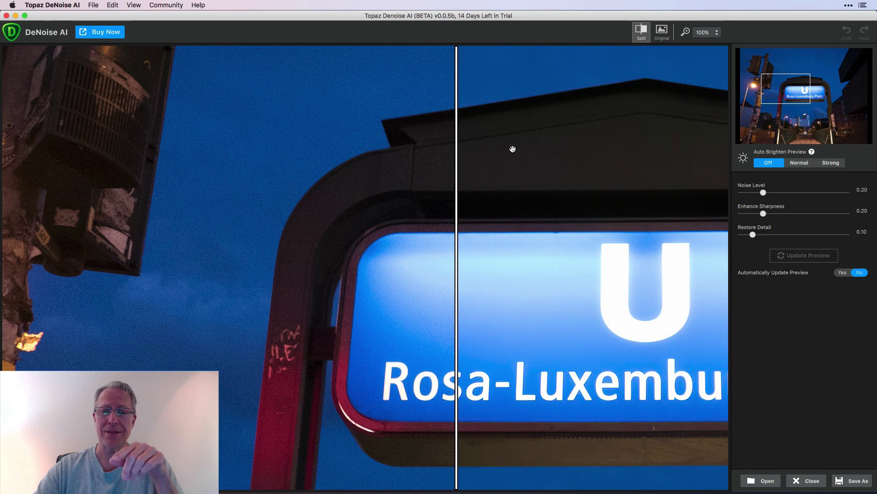
drag(457, 122, 299, 75)
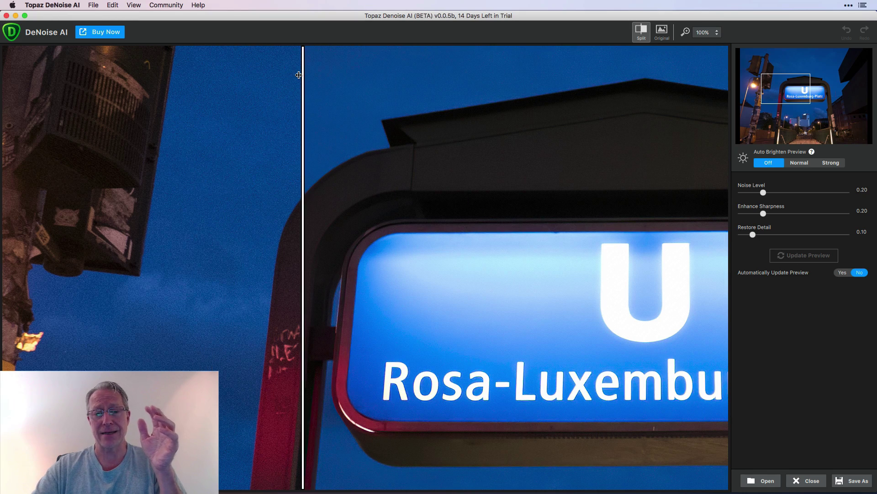
click(646, 37)
click(666, 36)
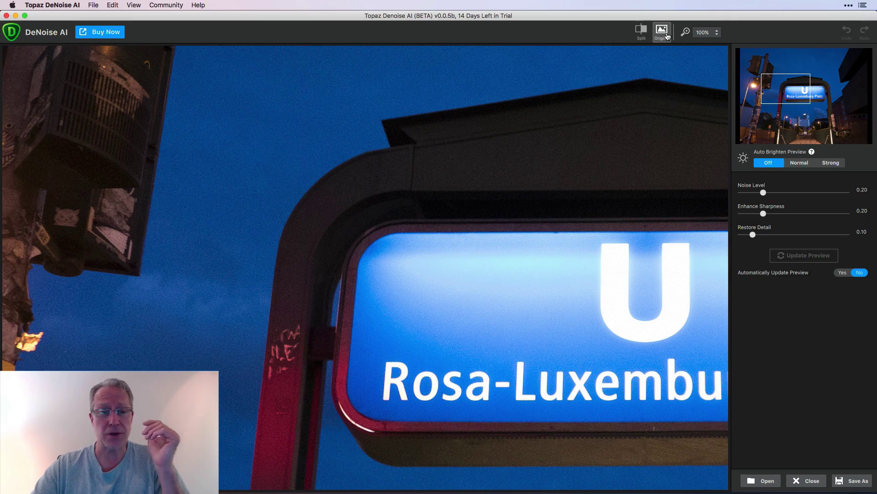
click(666, 36)
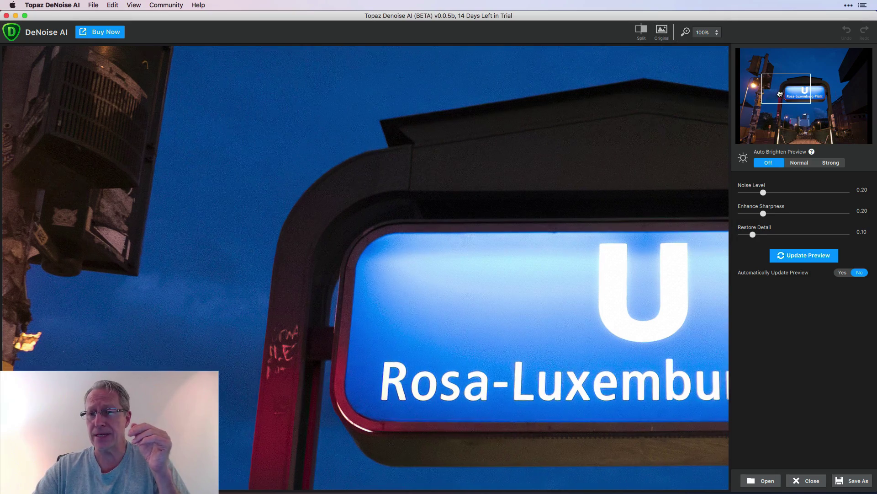
Step: Render the denoised dusk sky and tower over the buildings and switch to split view
drag(781, 94, 806, 118)
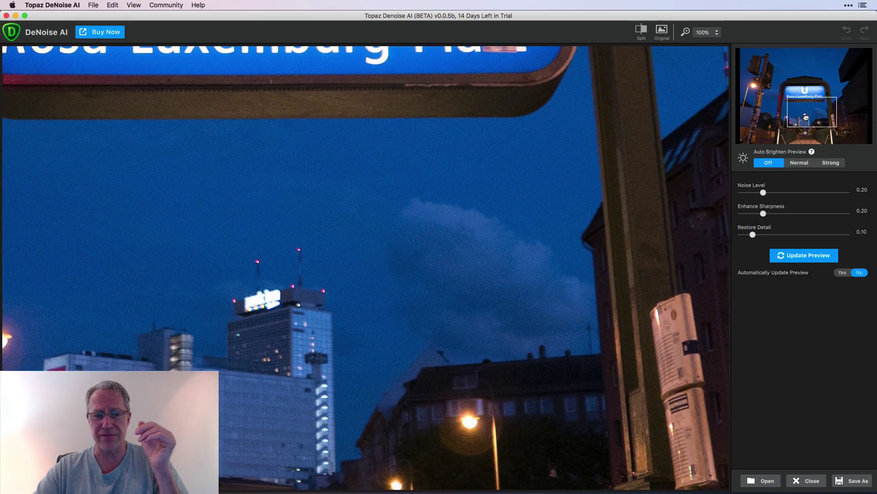
click(809, 256)
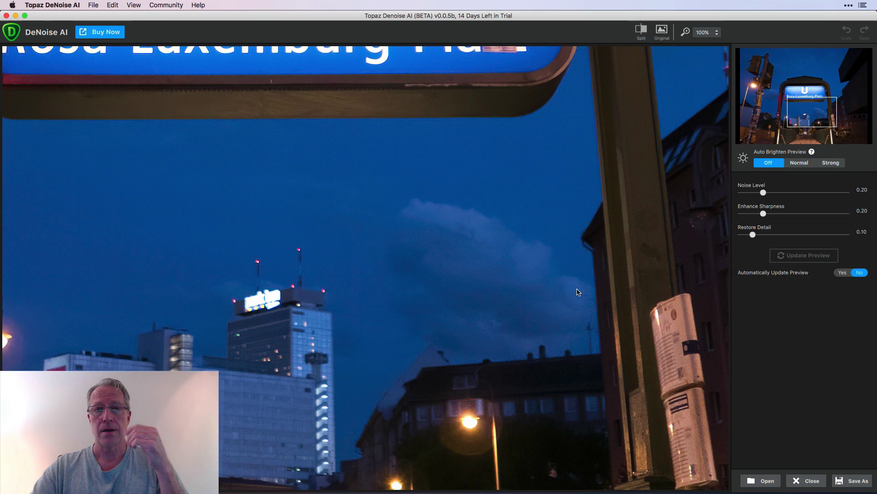
click(641, 30)
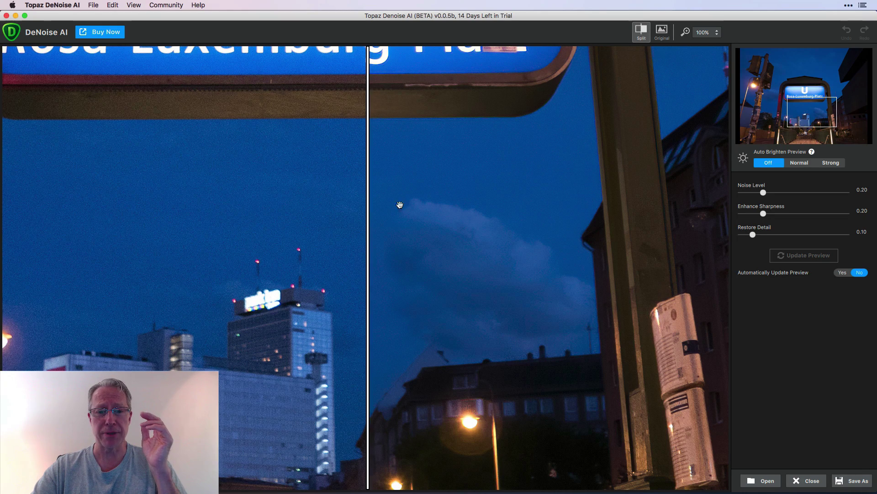
Step: Compare sky noise across the skyline, then pan back to the U-Bahn sign
drag(371, 209, 189, 210)
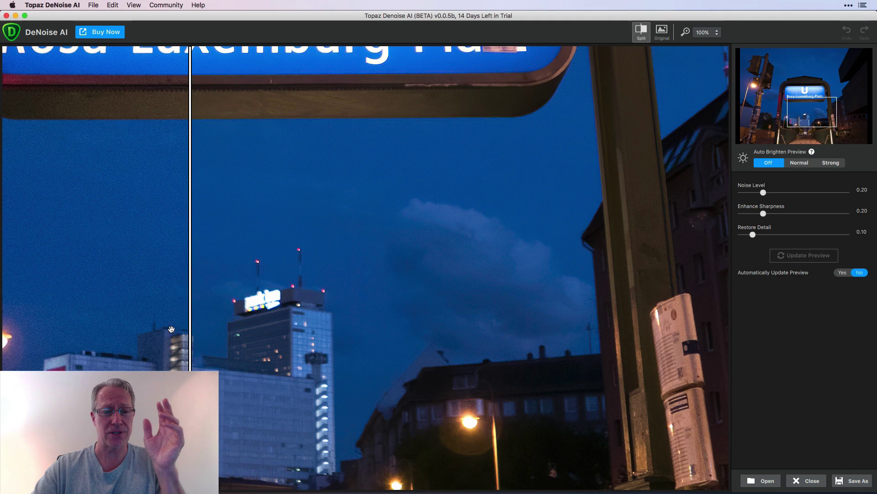
drag(189, 301, 235, 263)
drag(830, 108, 836, 81)
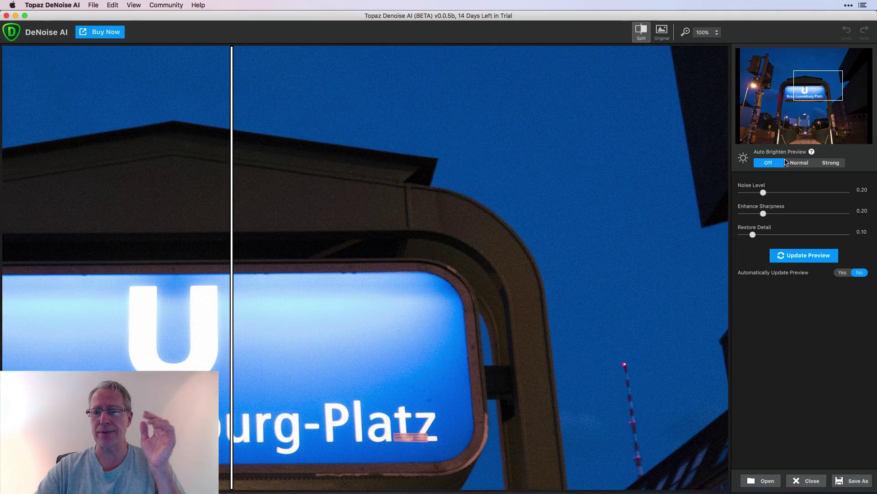
Step: Render the U-Bahn sign area and compare it with the original across the sign, sky and roof
click(818, 256)
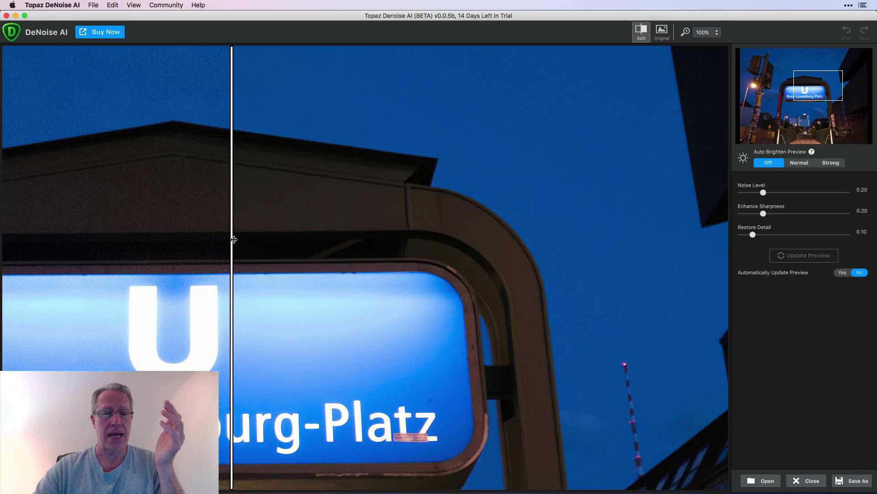
drag(234, 239, 72, 237)
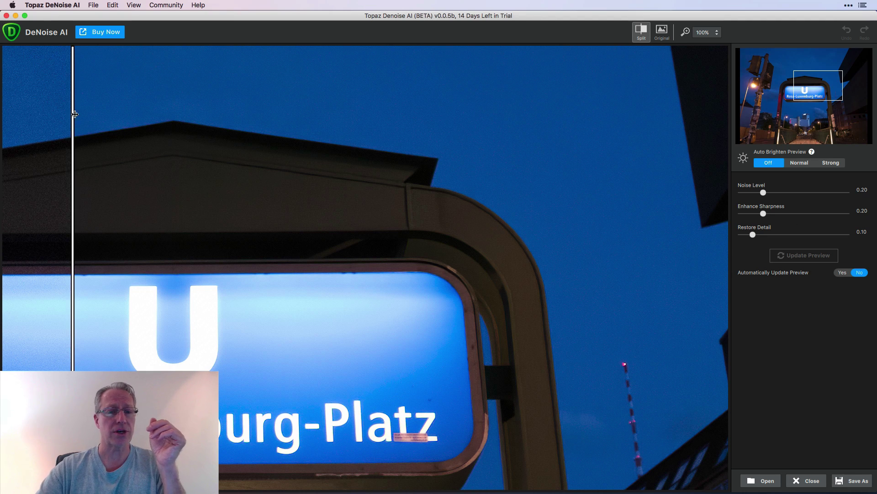
drag(74, 113, 212, 95)
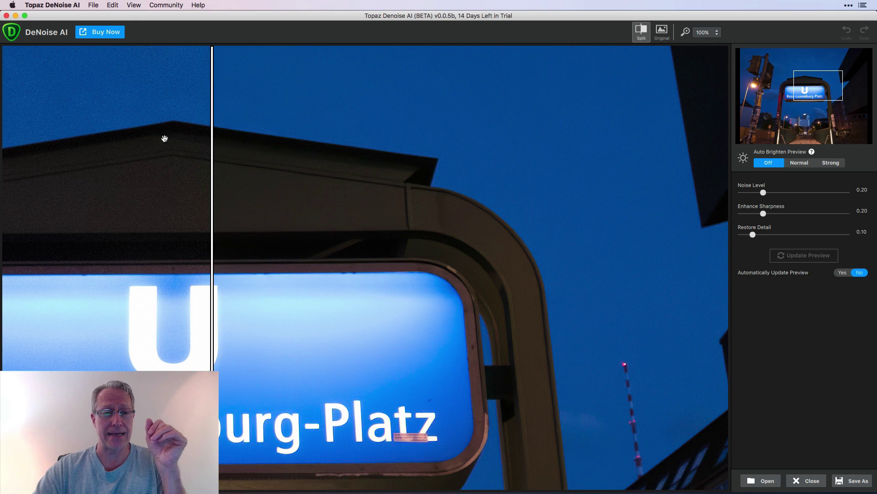
mouse_move(211, 153)
mouse_down()
mouse_move(88, 149)
mouse_move(386, 153)
mouse_move(209, 147)
mouse_up()
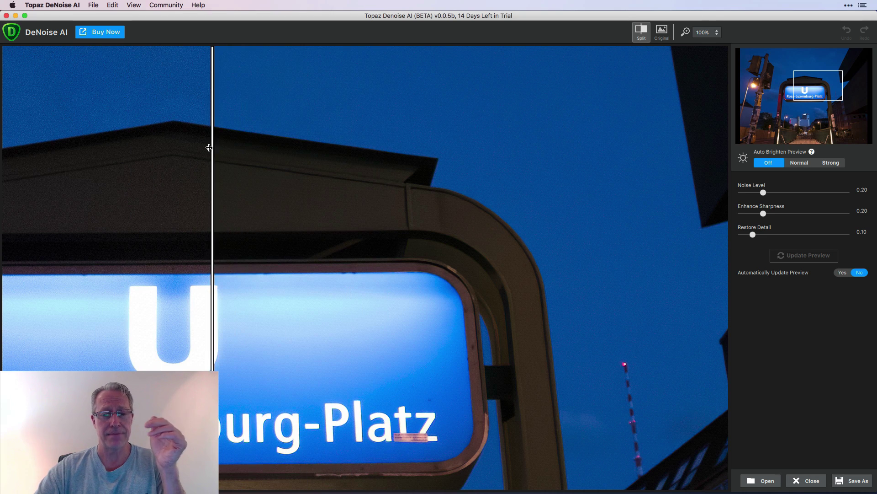